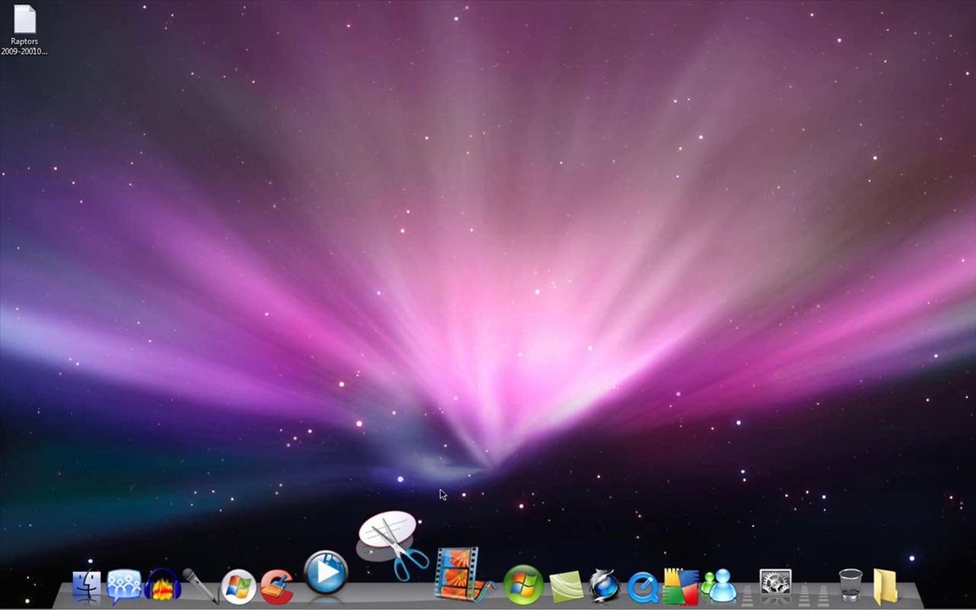
Step: Start the Snipping Tool and capture a rectangular snip of the wallpaper covering most of the desktop between the icon and the dock
left_click(399, 584)
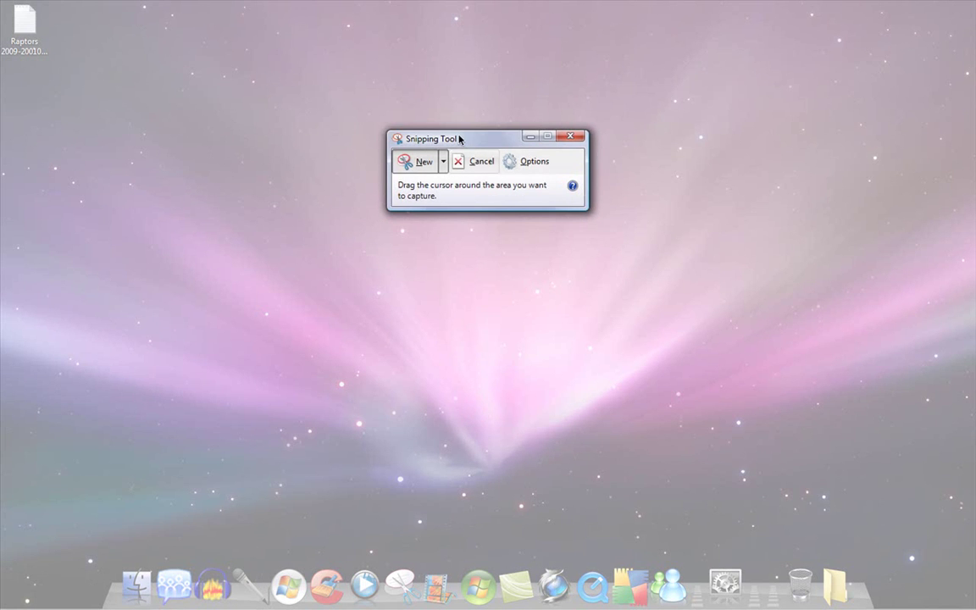
left_click_drag(459, 137, 651, 78)
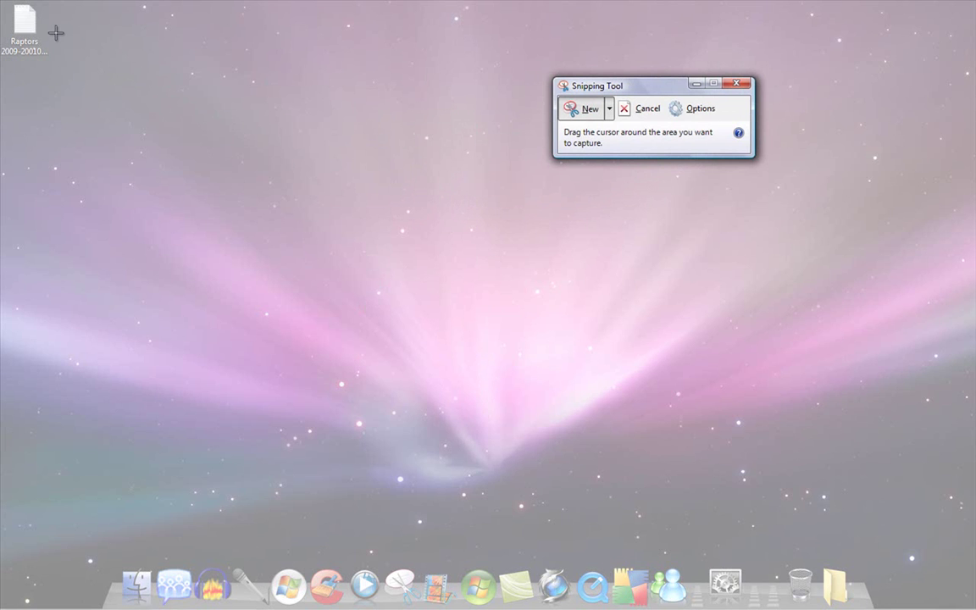
left_click_drag(56, 33, 915, 557)
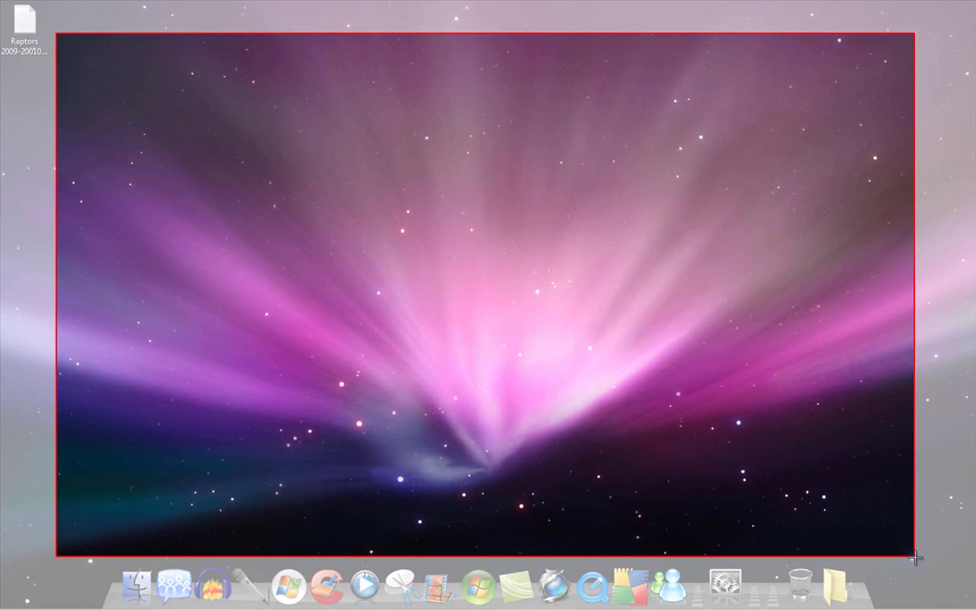
left_click_drag(915, 557, 915, 557)
left_click_drag(440, 17, 439, 4)
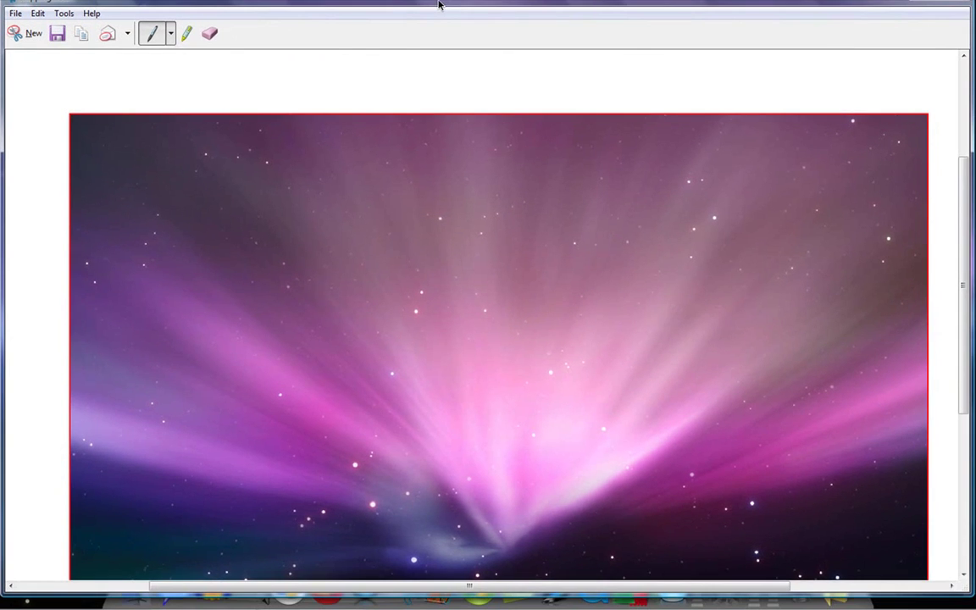
left_click_drag(963, 275, 965, 309)
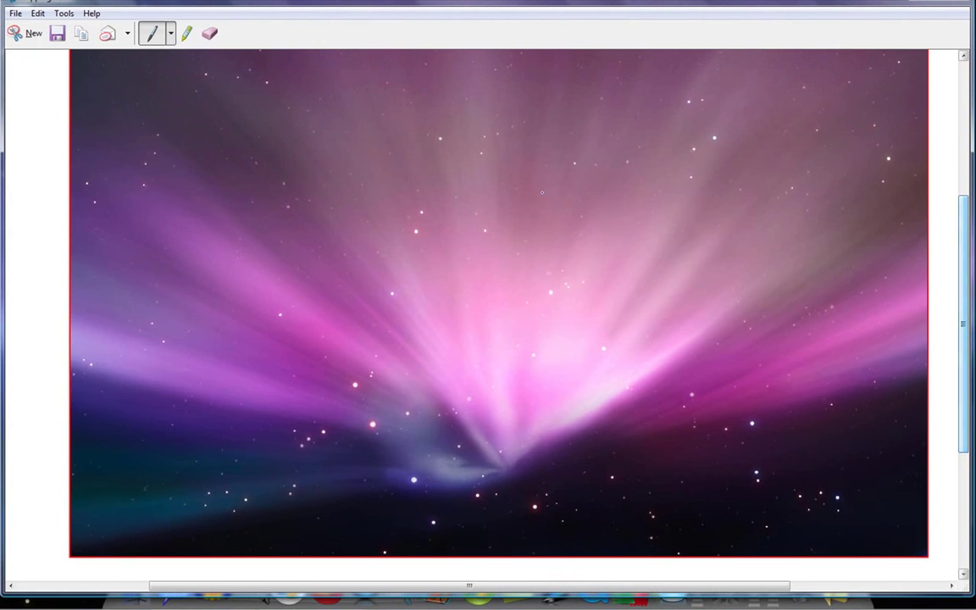
Step: Save the snip to the Desktop as a JPEG file named Capture and close the Snipping Tool
left_click(16, 14)
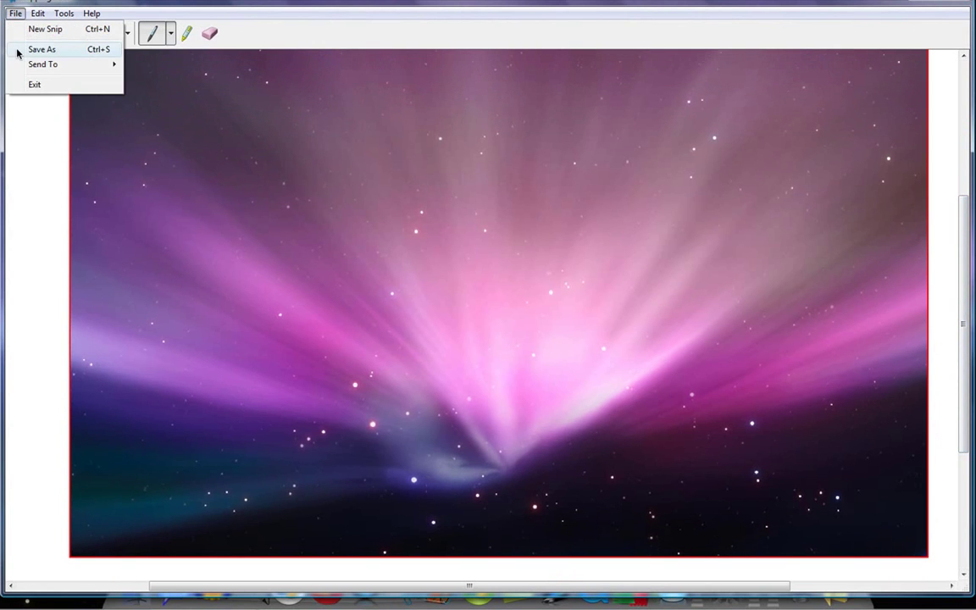
left_click(17, 53)
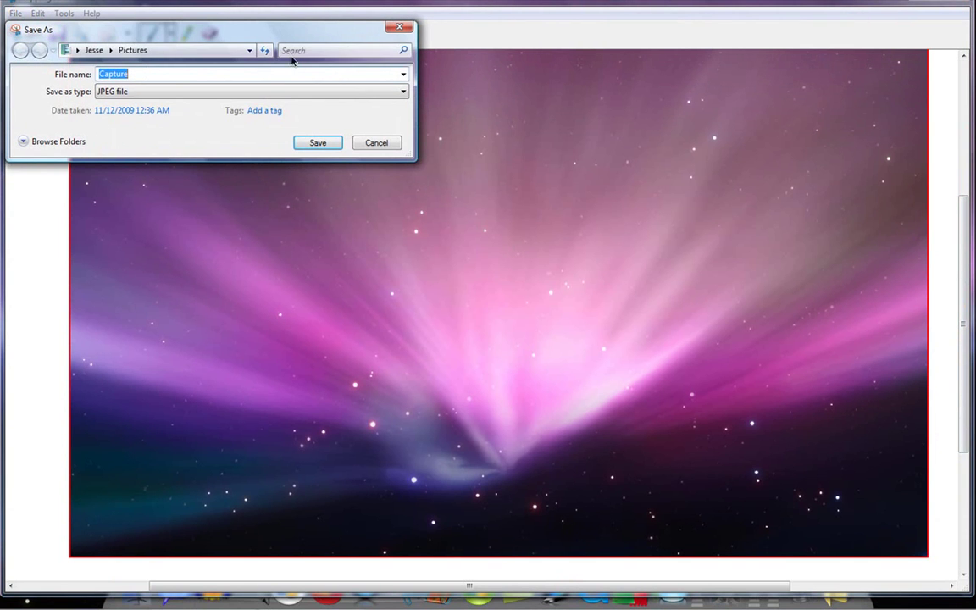
left_click(293, 51)
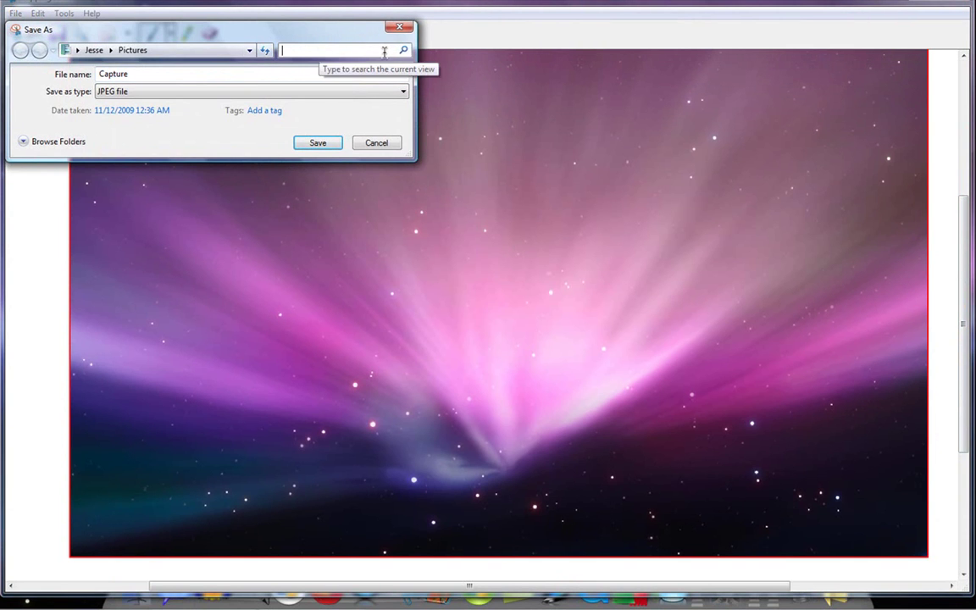
type("w")
left_click(34, 127)
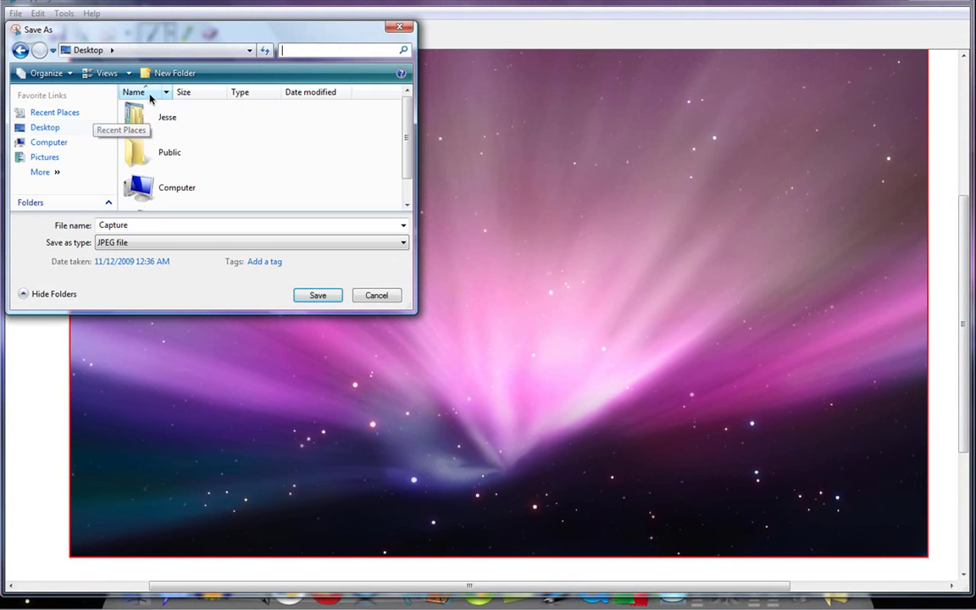
left_click_drag(144, 225, 78, 224)
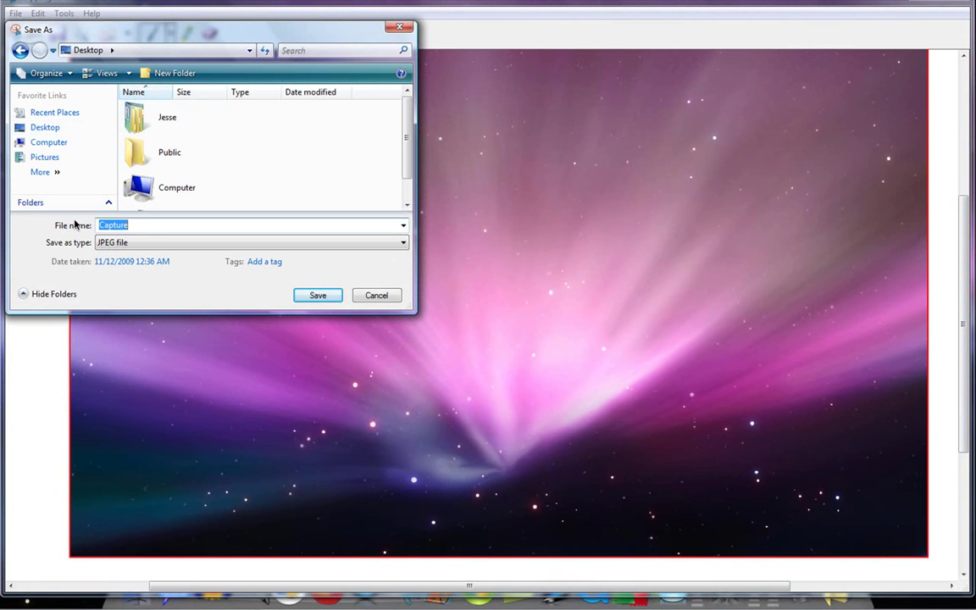
left_click(320, 296)
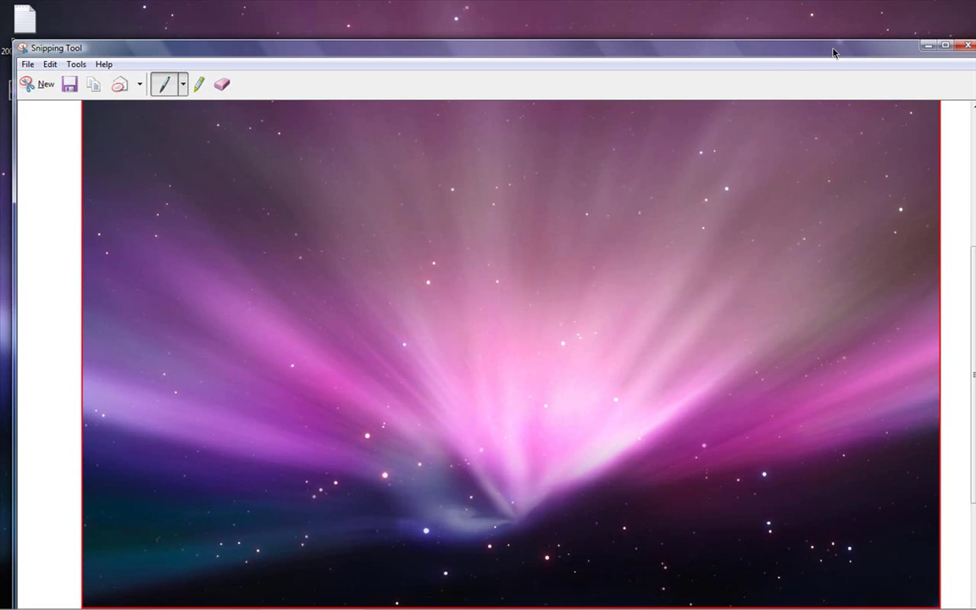
left_click(967, 44)
Step: Open the saved Capture image from the desktop and check the file type in its properties
left_click(25, 95)
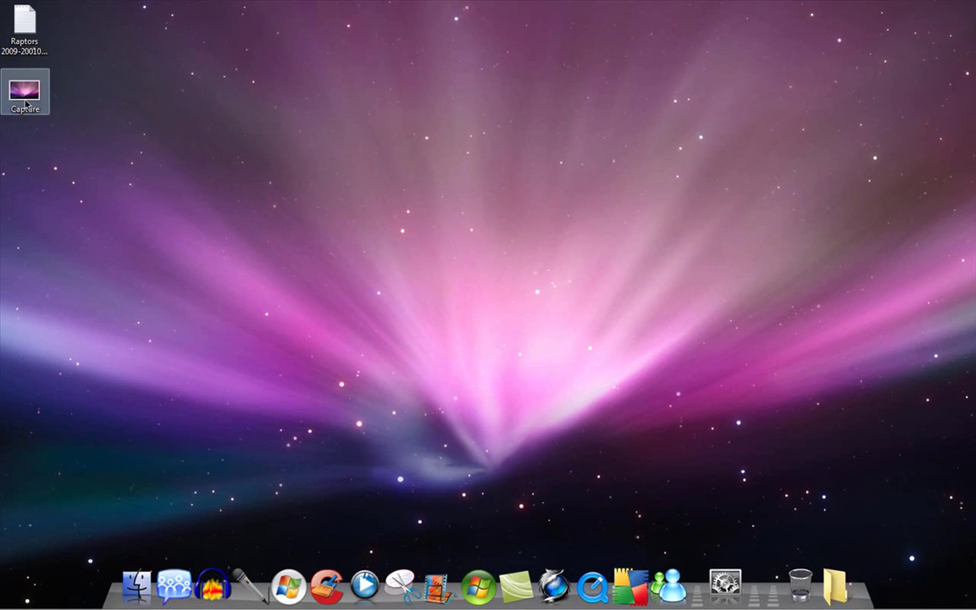
double_click(25, 100)
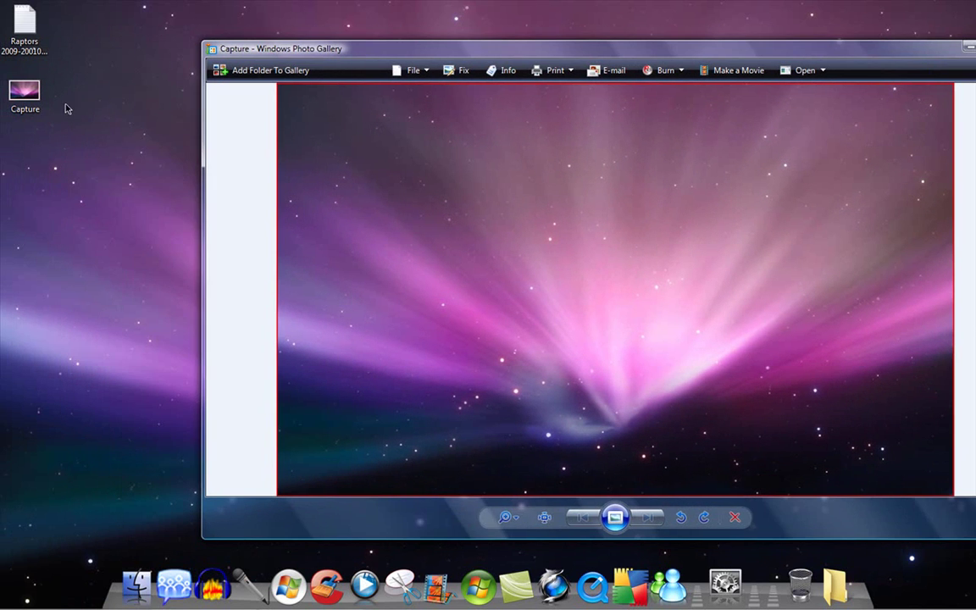
right_click(27, 95)
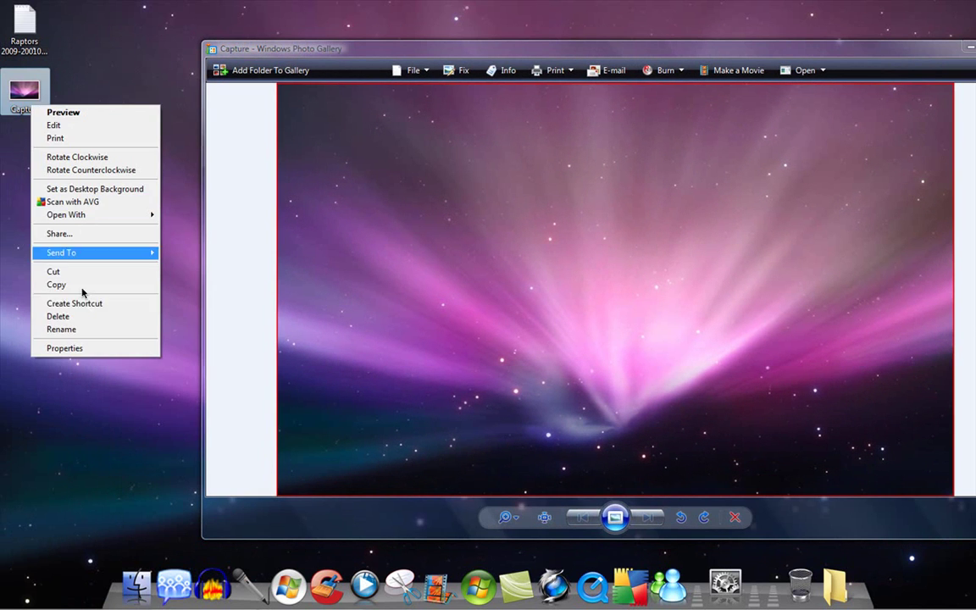
left_click(76, 345)
triple_click(160, 193)
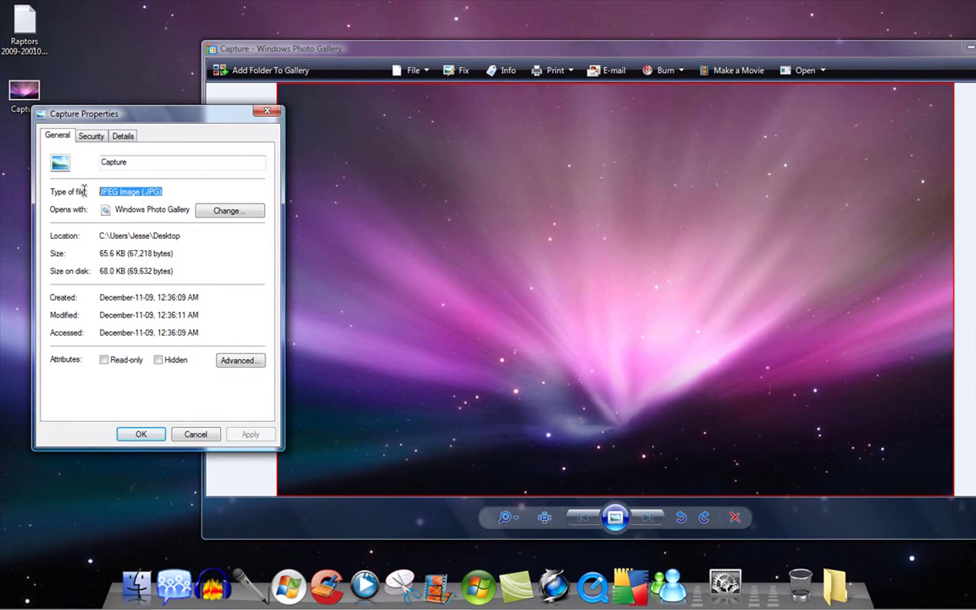
left_click(268, 113)
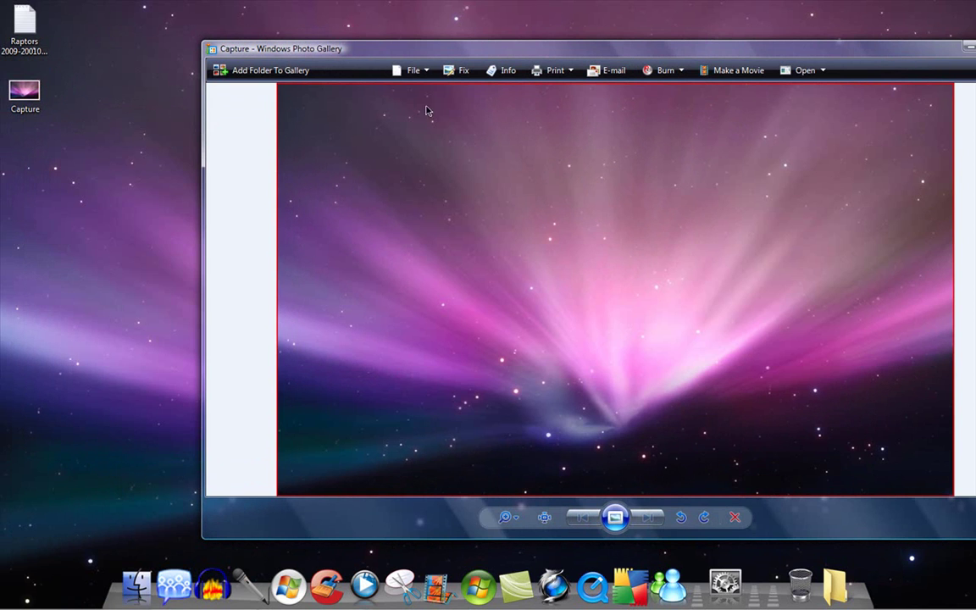
left_click_drag(434, 50, 293, 52)
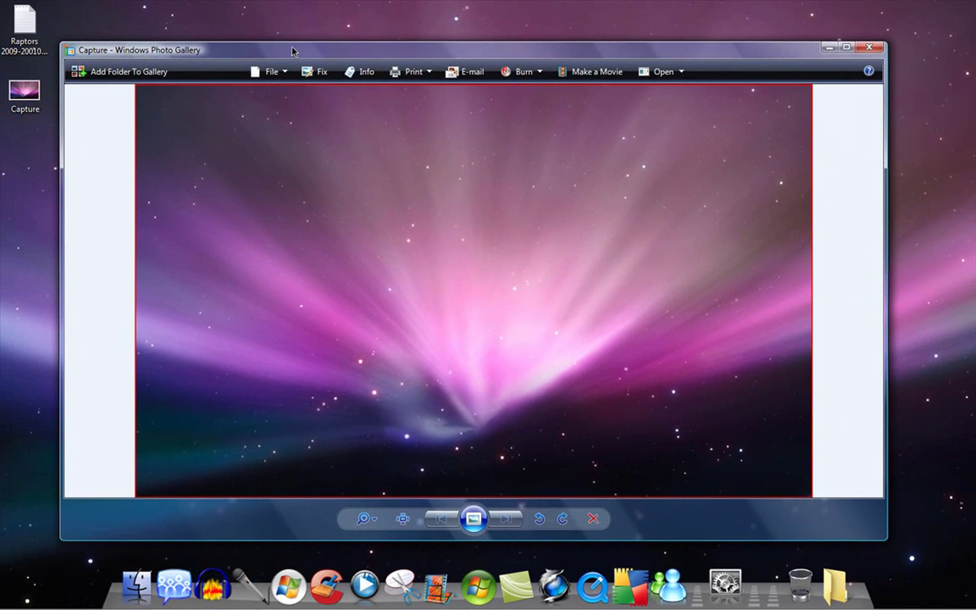
left_click_drag(443, 46, 453, 37)
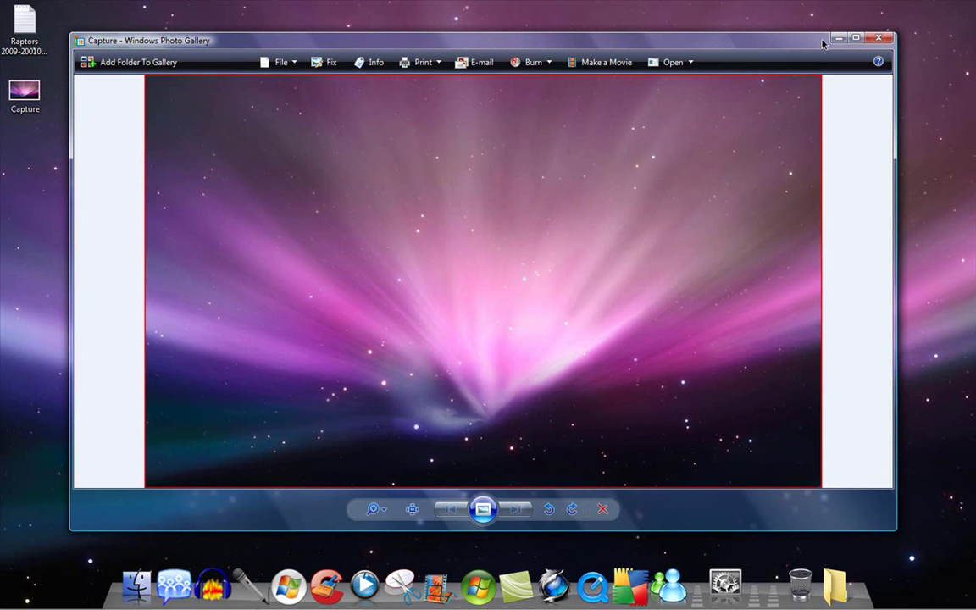
left_click_drag(808, 41, 807, 65)
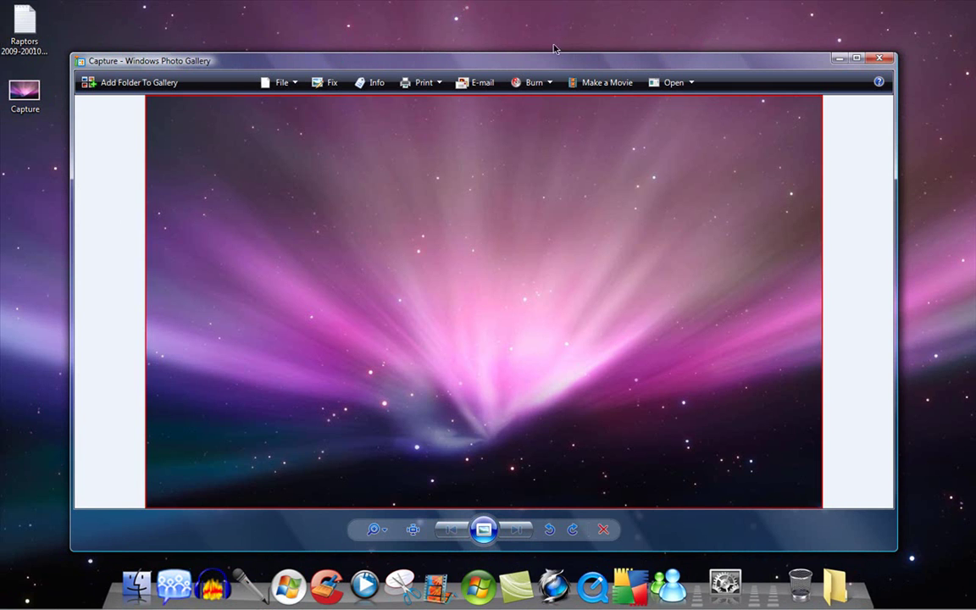
mouse_move(444, 63)
left_mouse_down()
mouse_move(431, 63)
mouse_move(431, 75)
mouse_move(431, 62)
left_mouse_up()
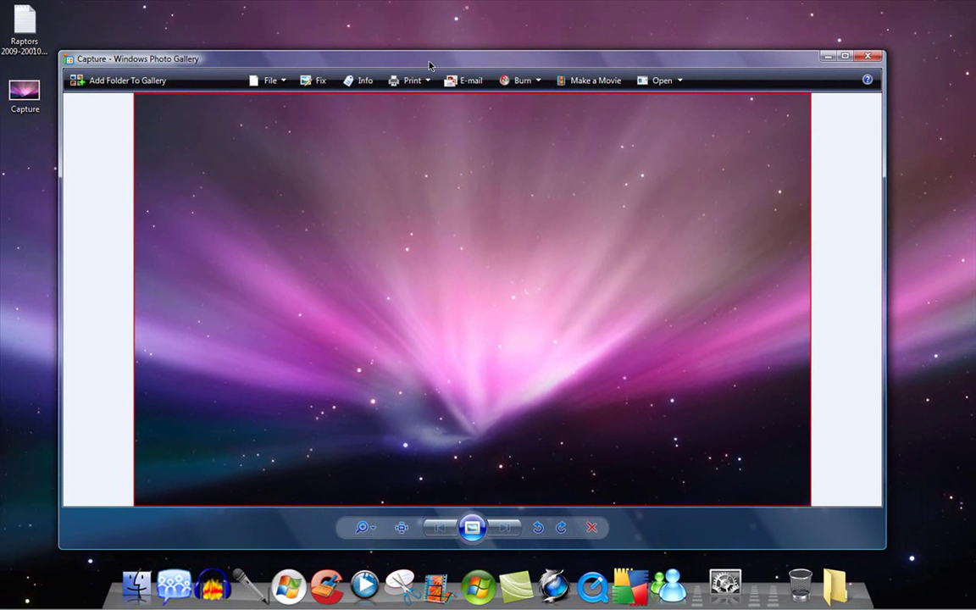
mouse_move(428, 65)
left_mouse_down()
mouse_move(432, 47)
mouse_move(437, 58)
left_mouse_up()
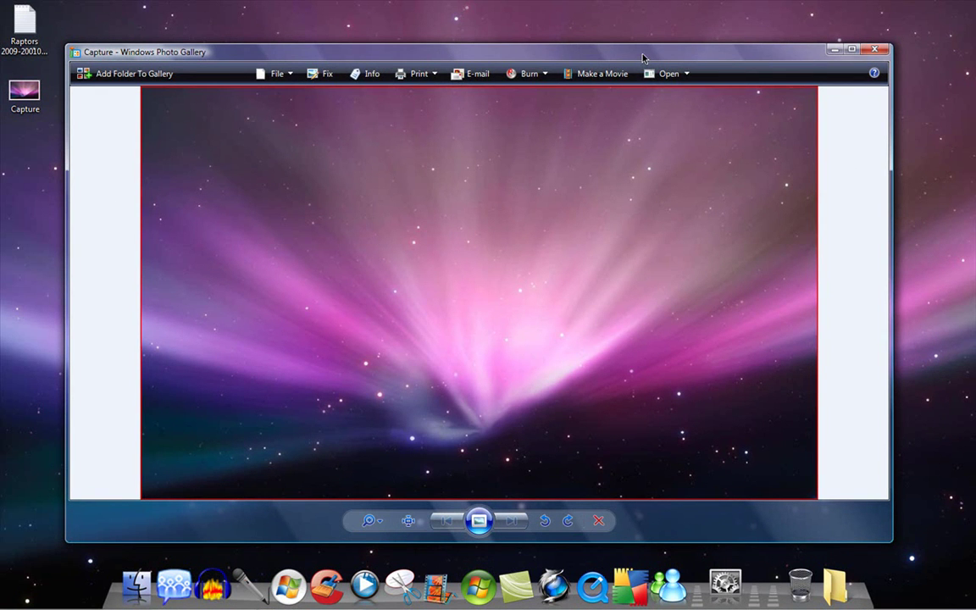
Step: Close the image preview and delete the Capture file from the desktop
key("alt+F4")
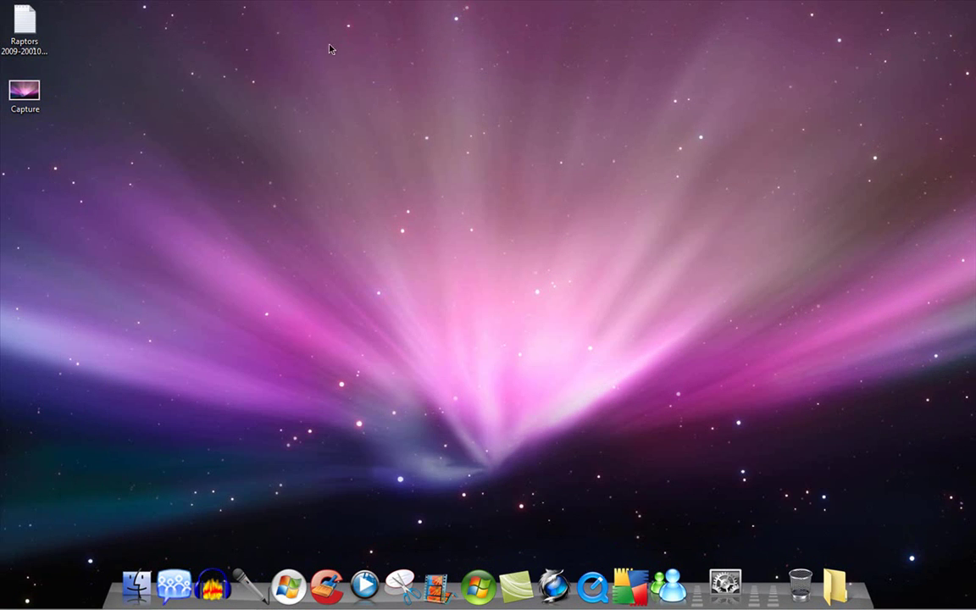
right_click(23, 95)
left_click(64, 311)
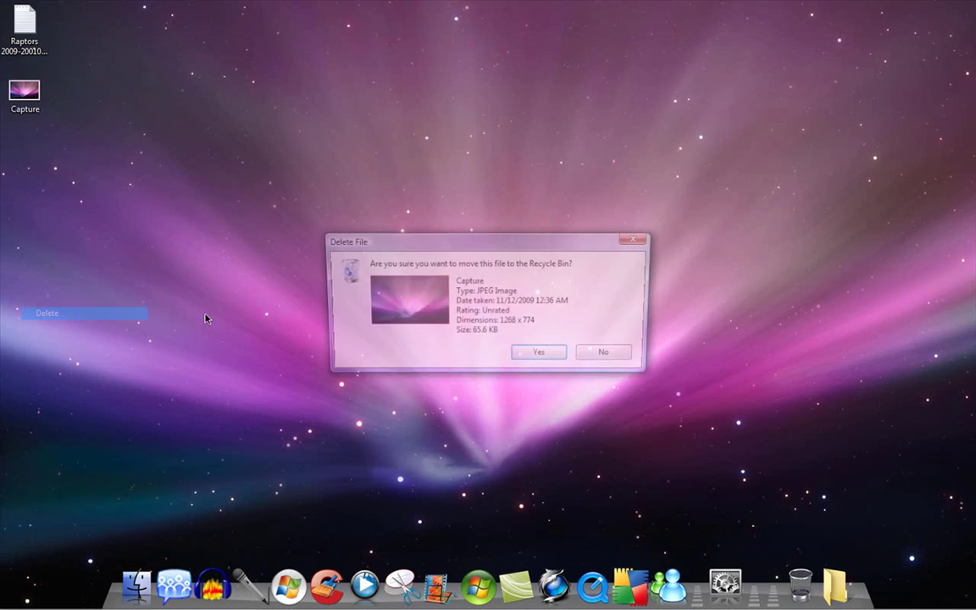
left_click(534, 351)
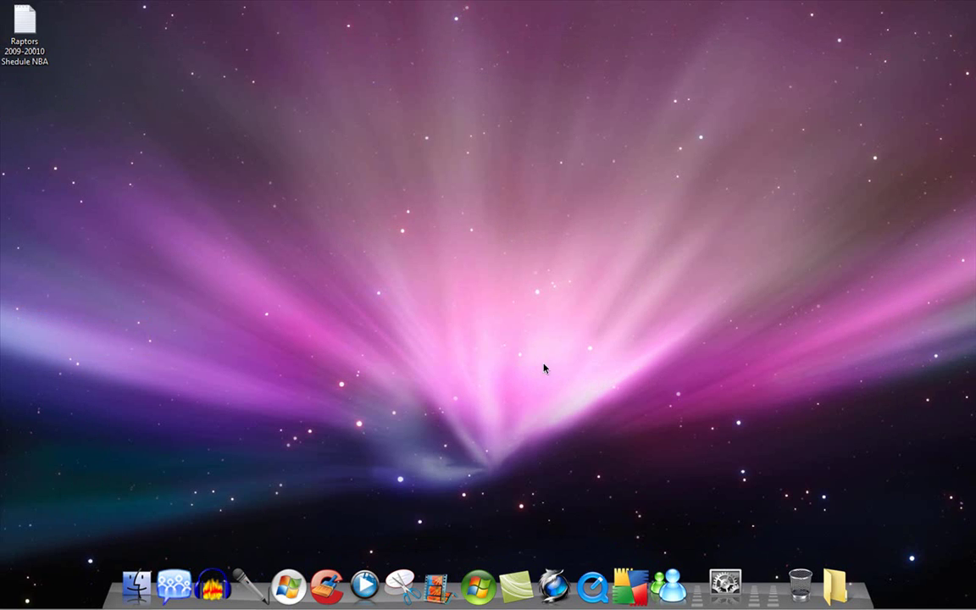
Step: Capture a smaller rectangular snip of the wallpaper's centre and scribble a looping stroke over it with the highlighter
left_click(407, 582)
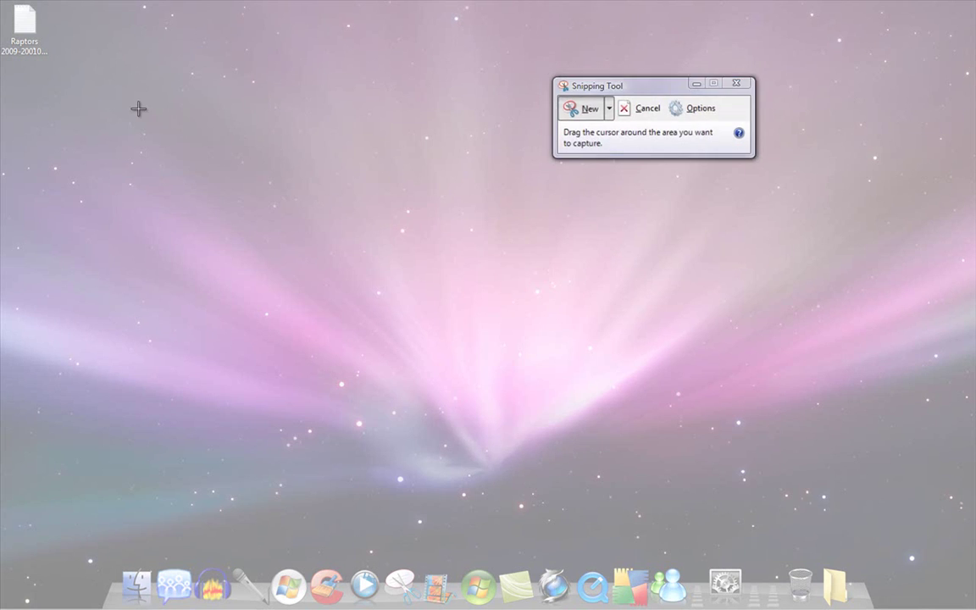
left_click_drag(138, 108, 785, 471)
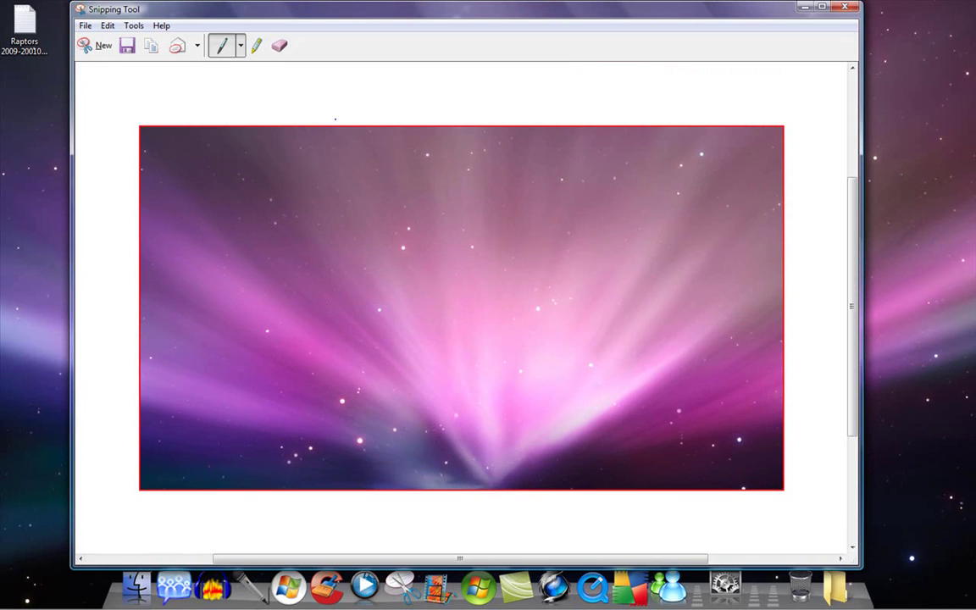
left_click(257, 45)
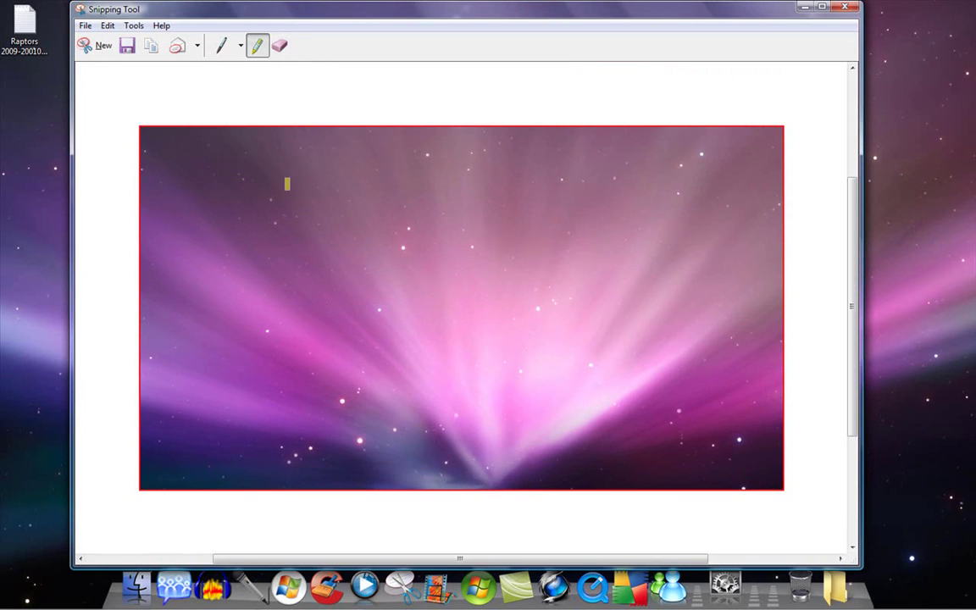
mouse_move(230, 174)
left_mouse_down()
mouse_move(530, 312)
mouse_move(292, 332)
mouse_move(476, 320)
mouse_move(560, 254)
left_mouse_up()
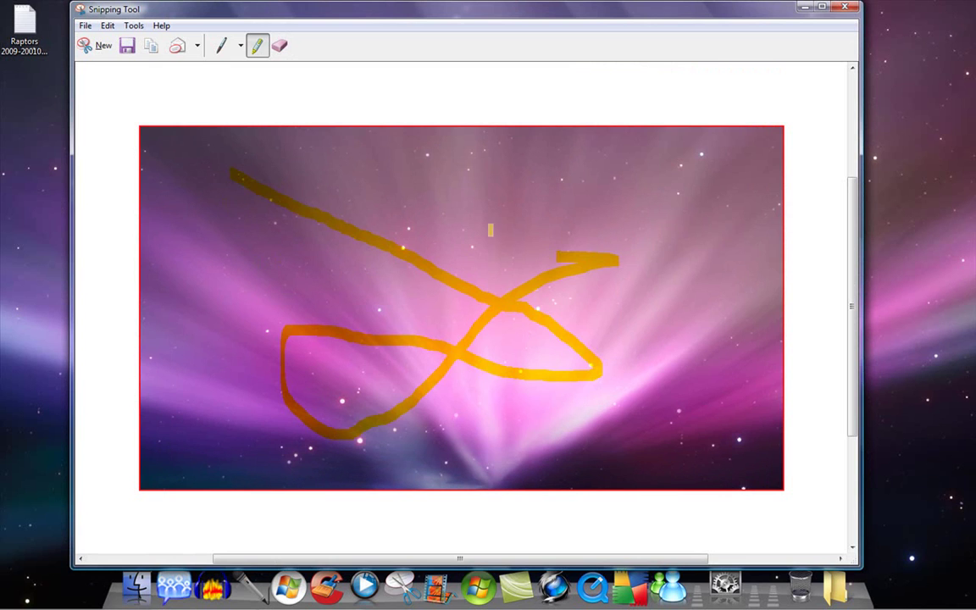
Step: Scribble looping freehand lines over the middle of the snip with the blue pen
left_click(221, 45)
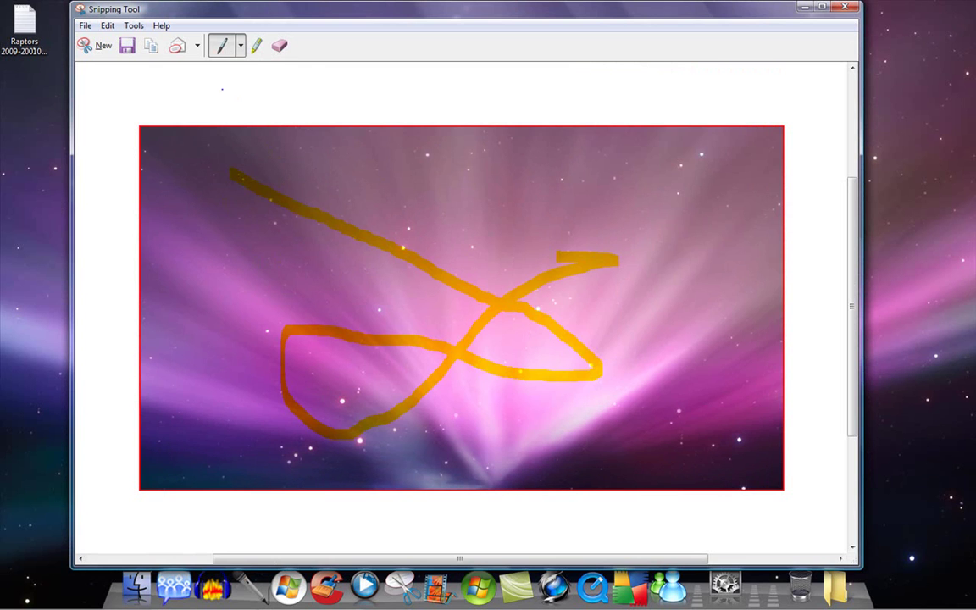
mouse_move(333, 227)
left_mouse_down()
mouse_move(407, 334)
mouse_move(519, 283)
mouse_move(339, 279)
mouse_move(350, 241)
left_mouse_up()
left_click_drag(462, 358, 534, 395)
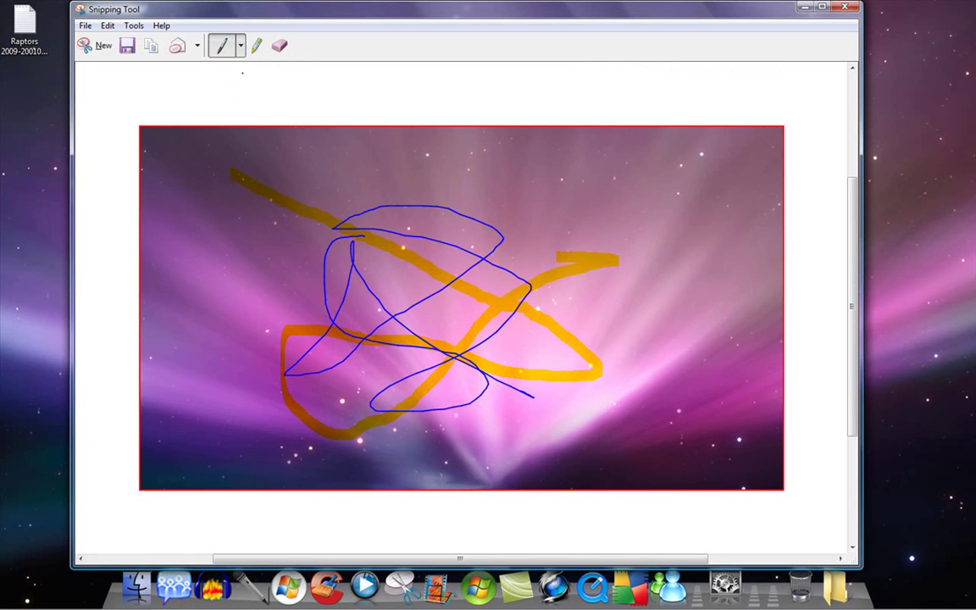
Step: Check the options for sending the snip to an e-mail recipient
left_click(196, 45)
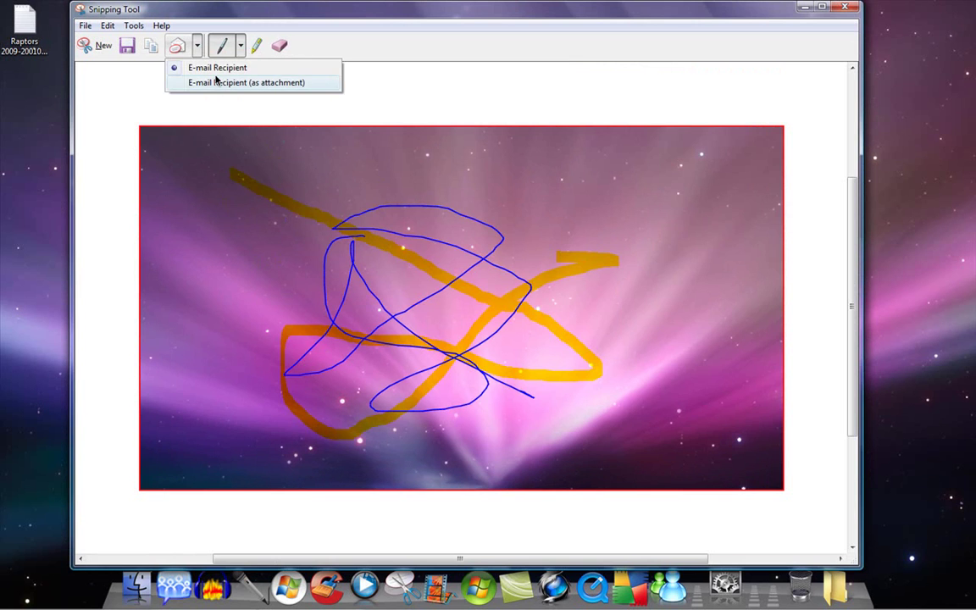
left_click(116, 76)
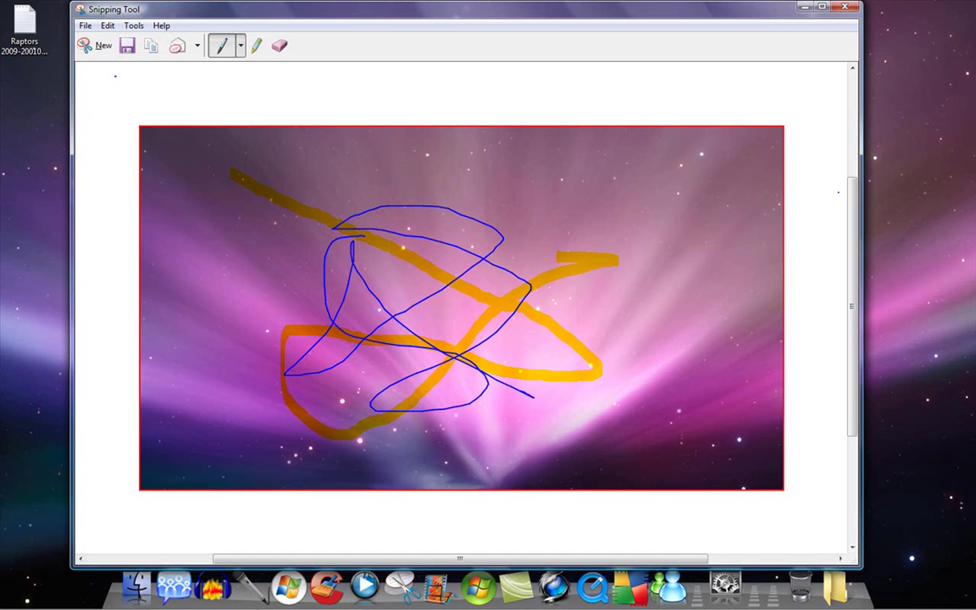
mouse_move(851, 203)
left_mouse_down()
mouse_move(851, 230)
mouse_move(853, 106)
mouse_move(848, 210)
left_mouse_up()
Step: Change the pen to Red Pen and scribble a freehand line across the existing marks on the snip
left_click(134, 25)
mouse_move(155, 34)
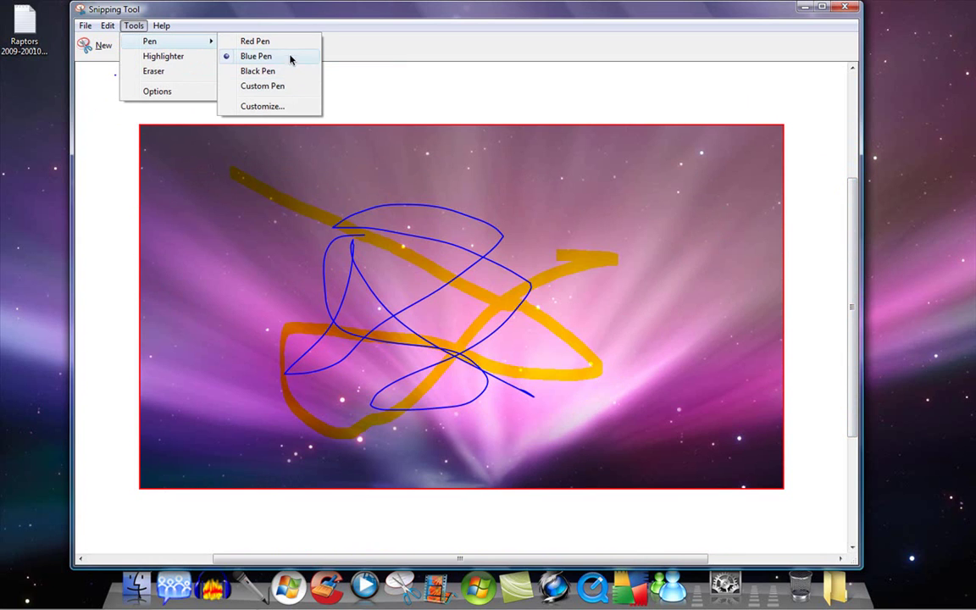
left_click(254, 41)
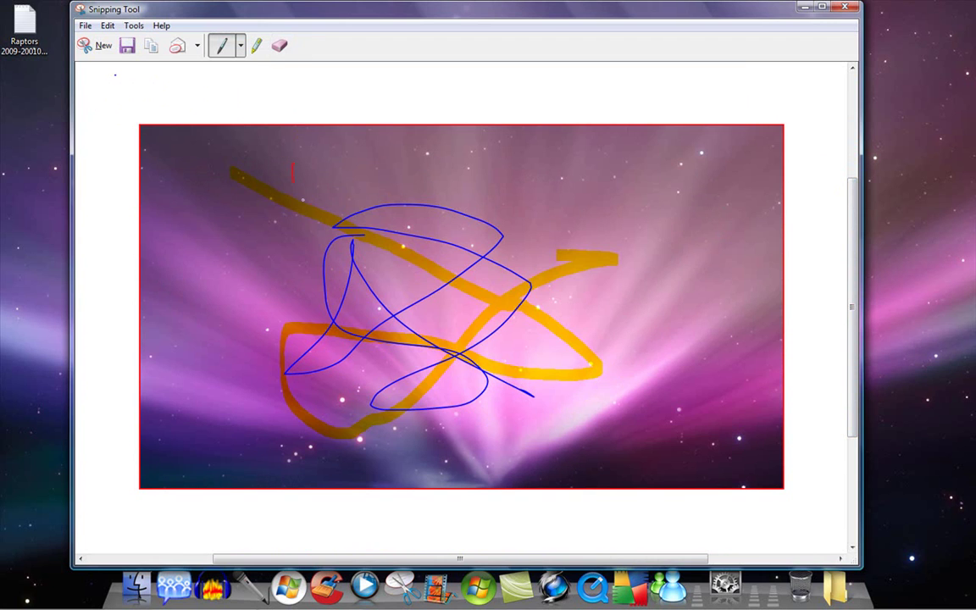
mouse_move(292, 163)
left_mouse_down()
mouse_move(424, 296)
mouse_move(303, 293)
left_mouse_up()
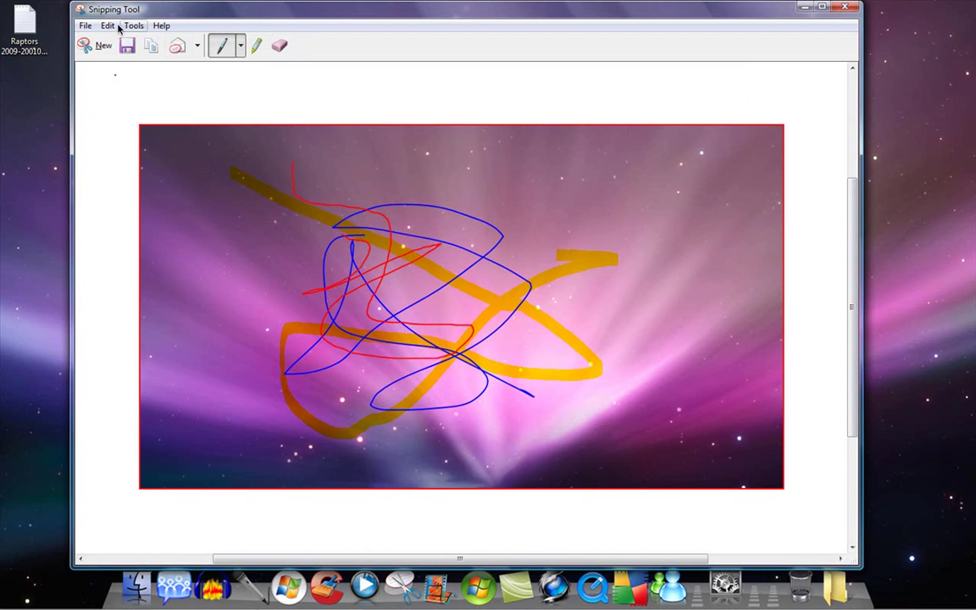
Step: Erase the highlighter, blue pen and red pen strokes from the snip with the Eraser
left_click(85, 25)
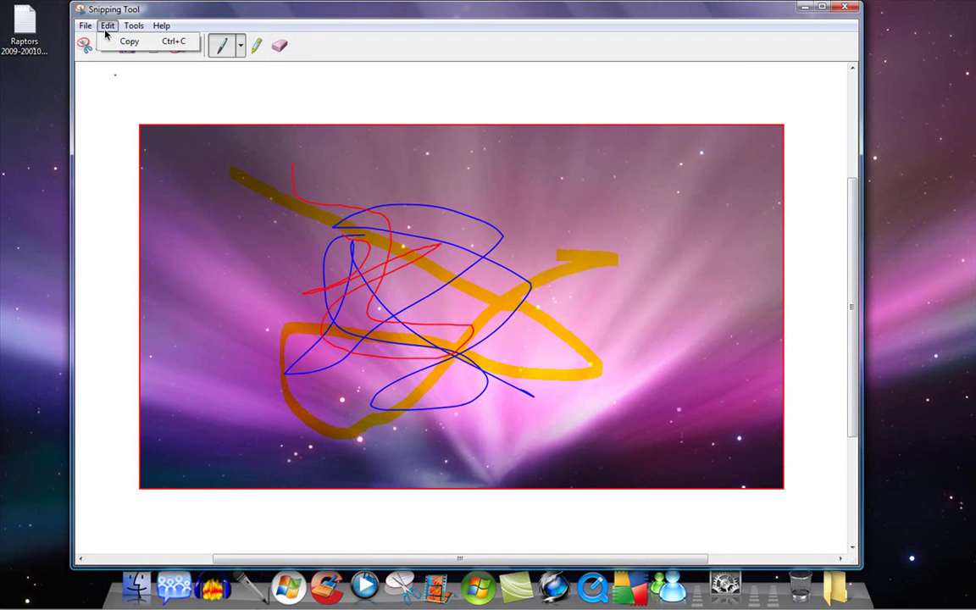
mouse_move(110, 28)
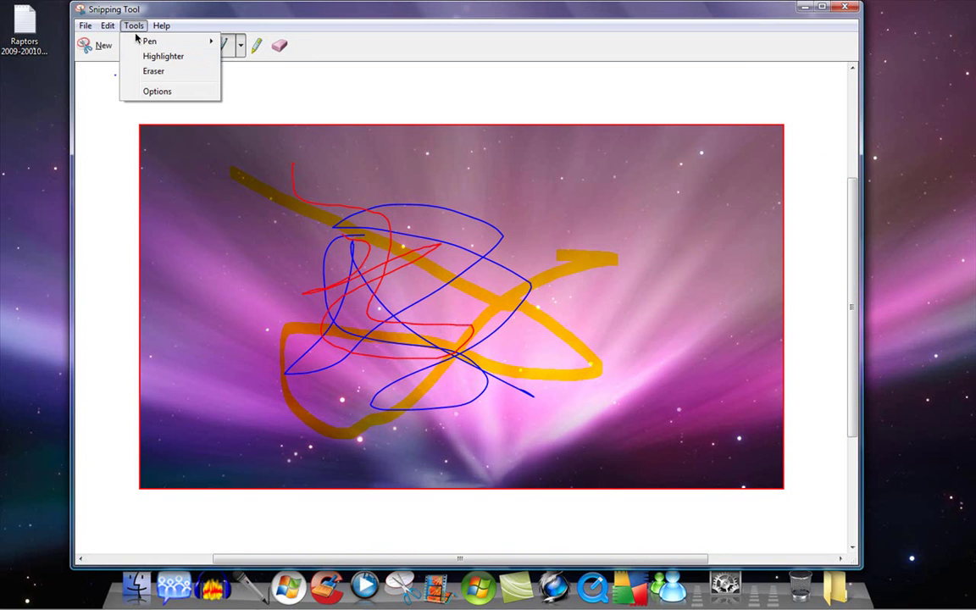
left_click(145, 75)
left_click_drag(372, 264, 451, 315)
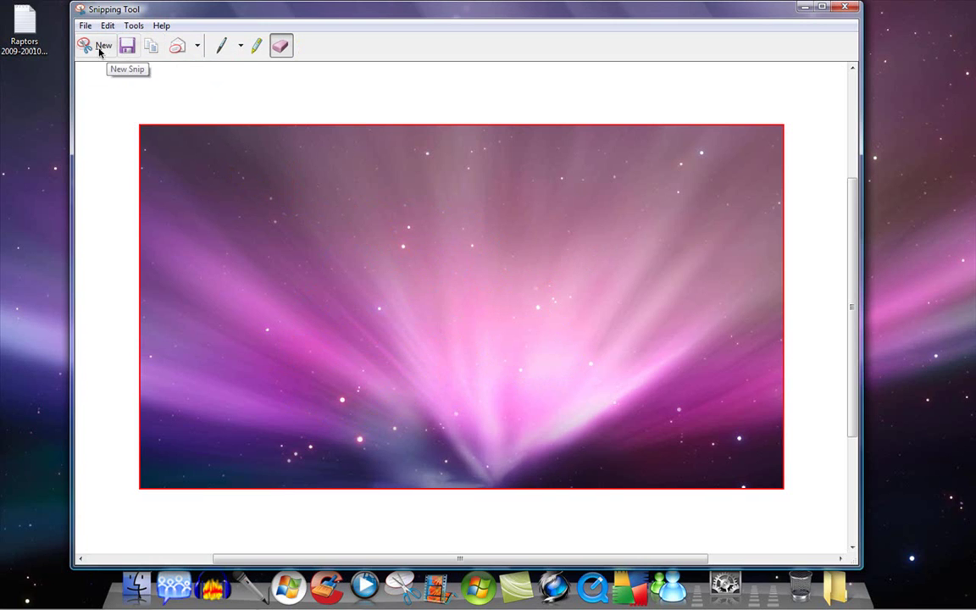
Step: Shift the Snipping Tool window slightly down and close it without saving the changes to the snip
left_click(161, 27)
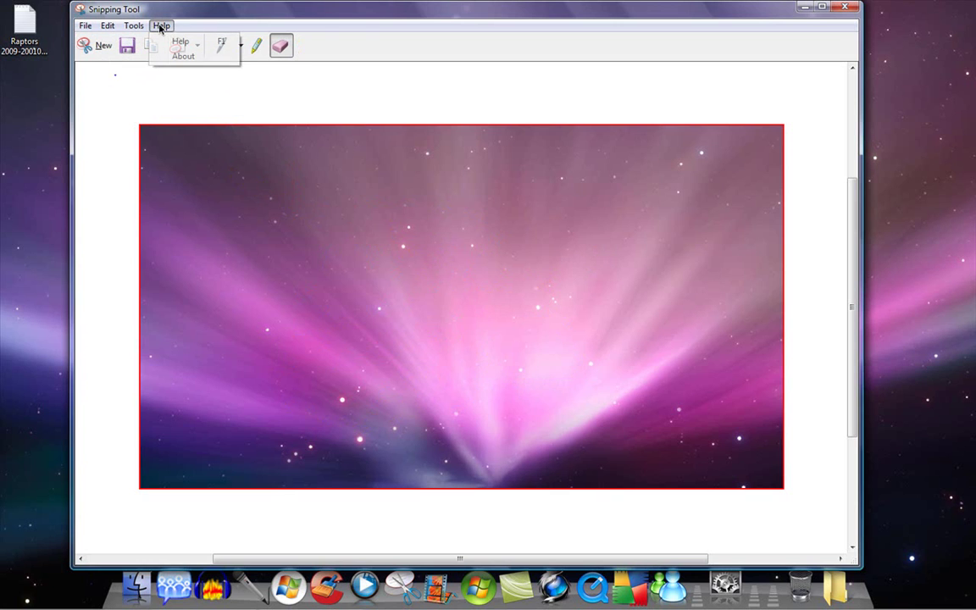
left_click(358, 99)
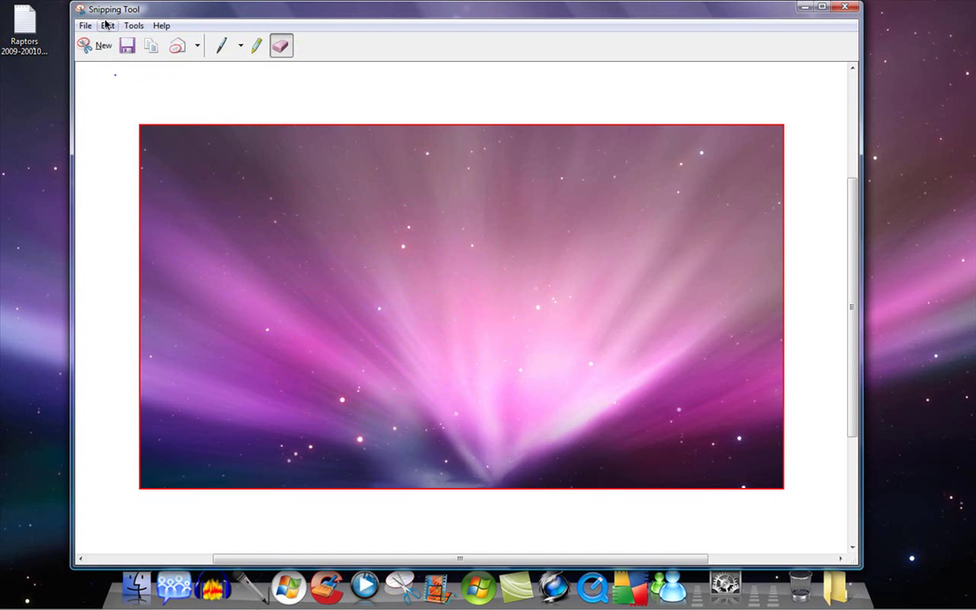
left_click_drag(404, 11, 399, 37)
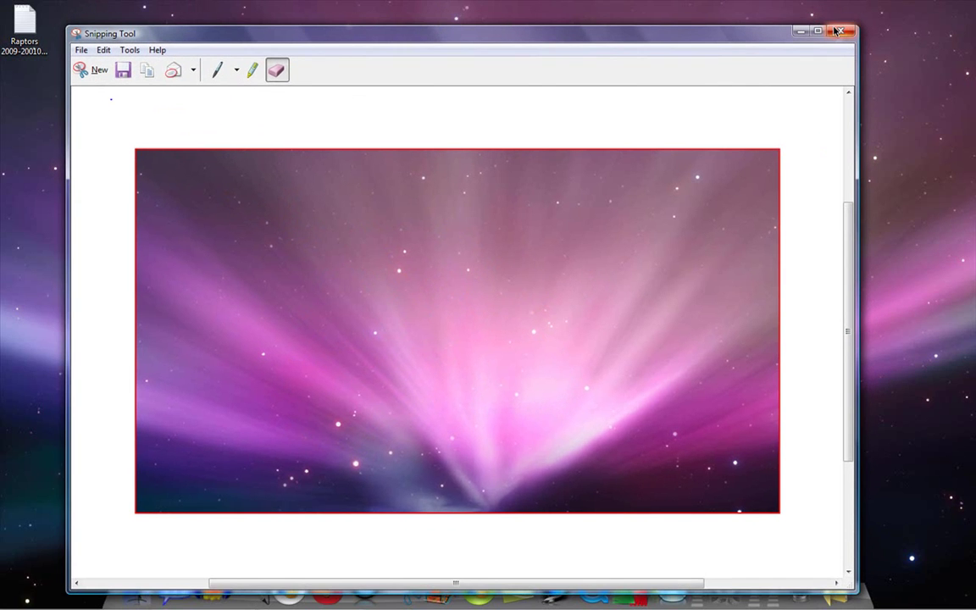
left_click(839, 31)
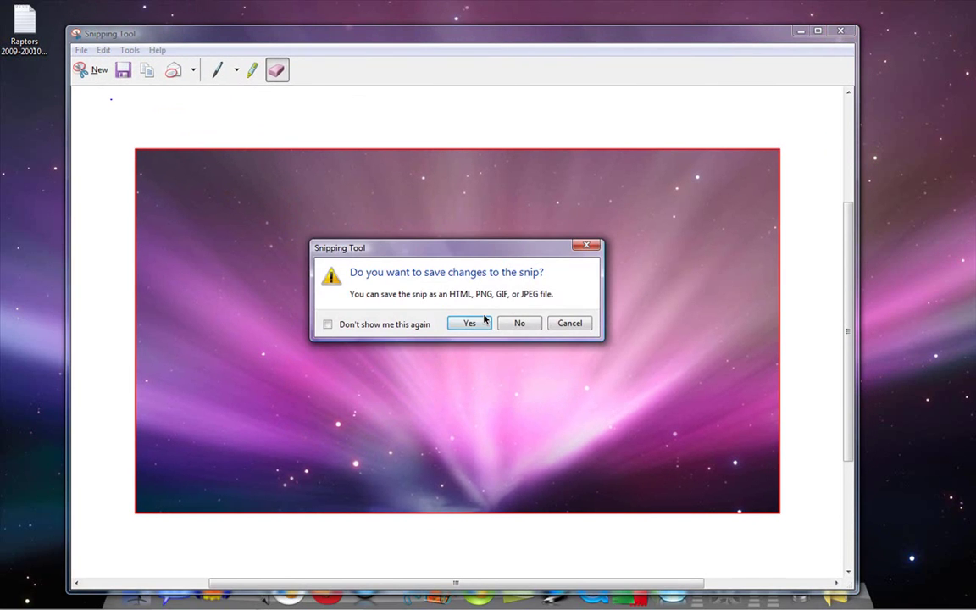
left_click(533, 326)
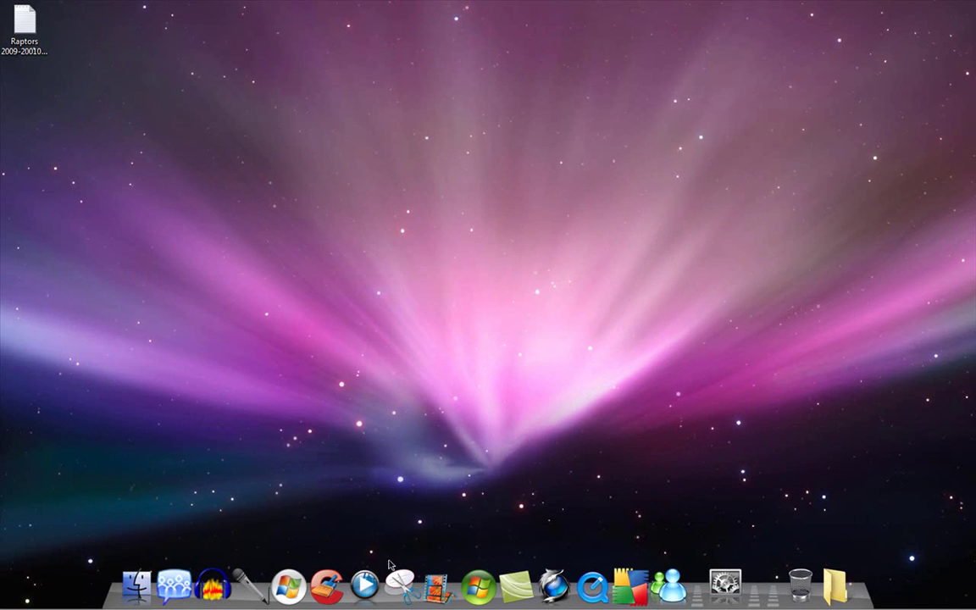
Step: Reopen the Snipping Tool, capture a rectangular snip of the wallpaper's centre and check the options for saving it as a file
left_click(399, 583)
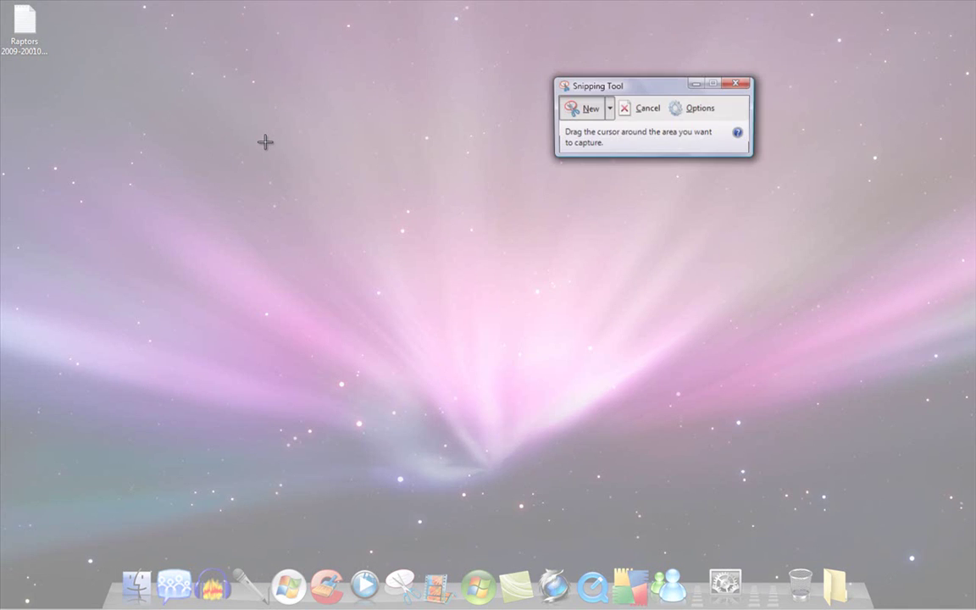
left_click_drag(161, 94, 730, 445)
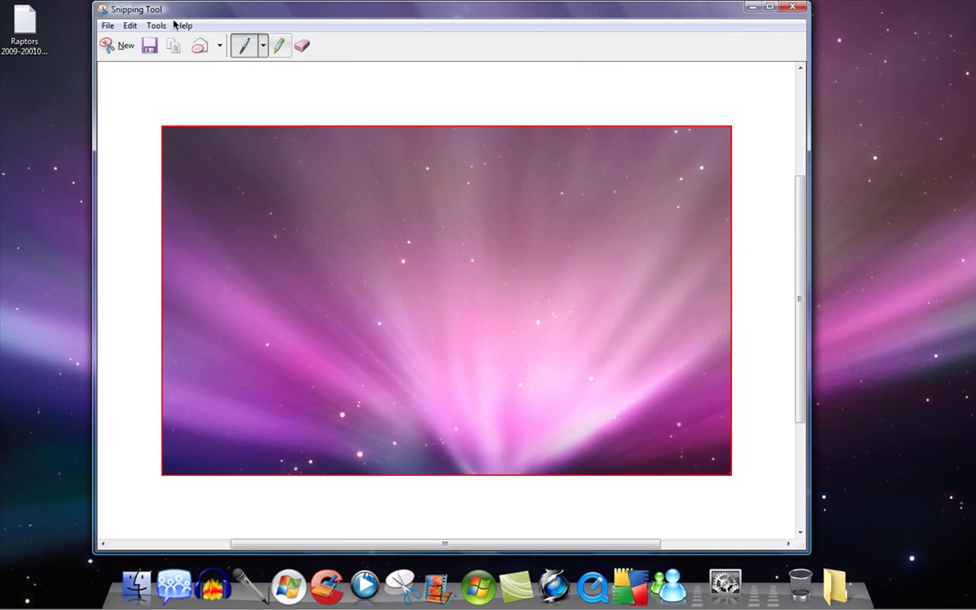
left_click(107, 25)
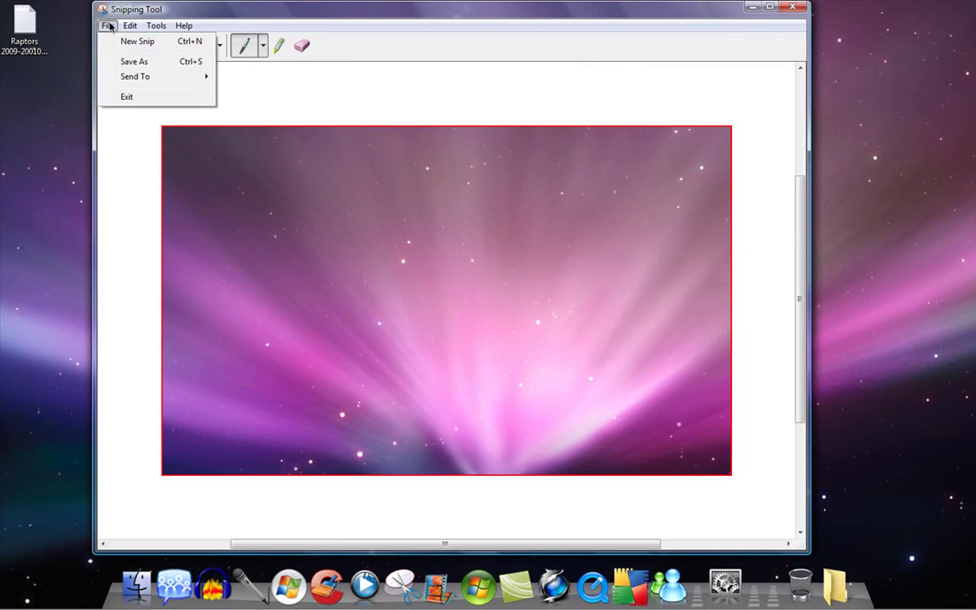
left_click(172, 66)
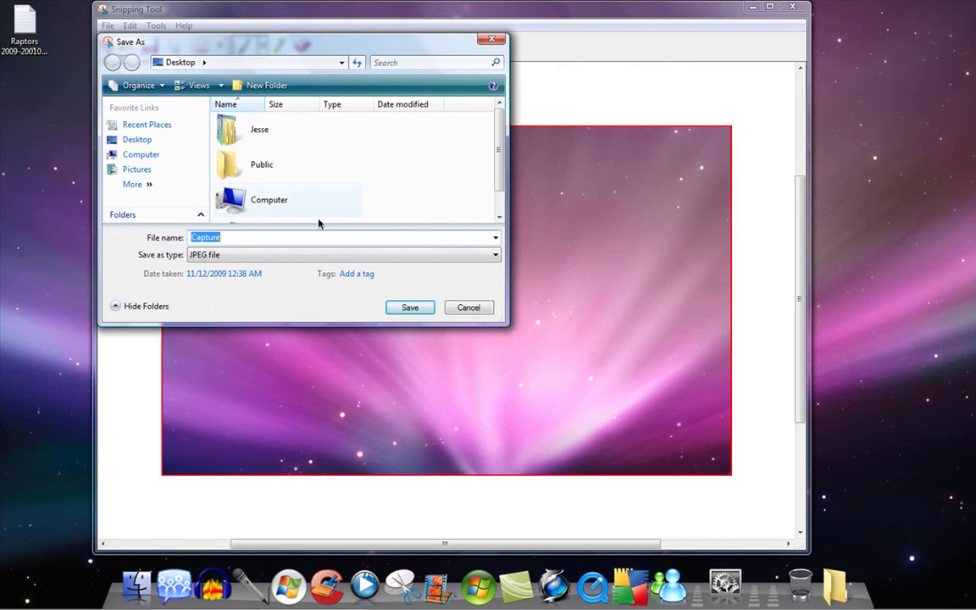
left_click(493, 40)
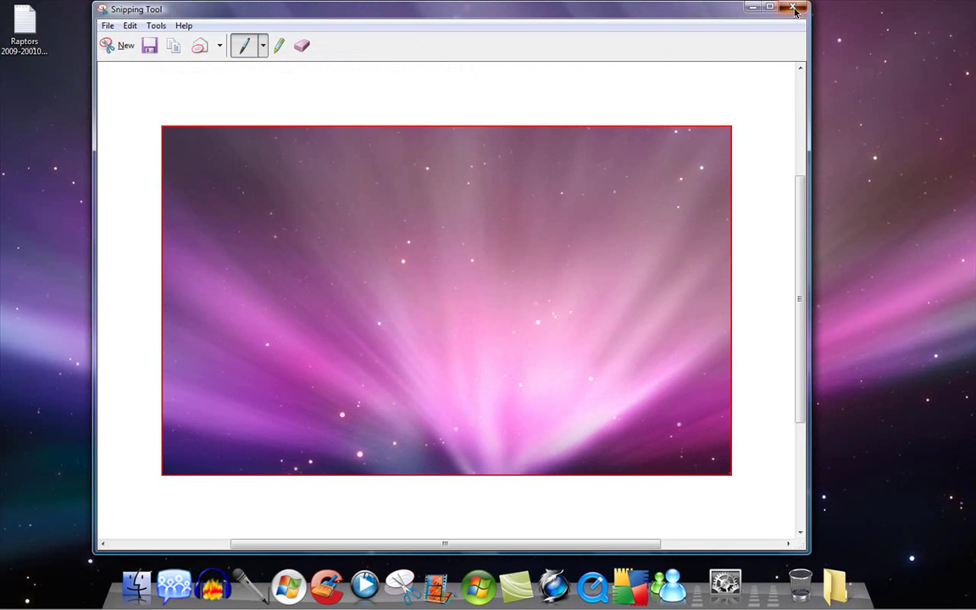
Step: Close the Snipping Tool and discard the new snip
key("alt+F4")
left_click(509, 290)
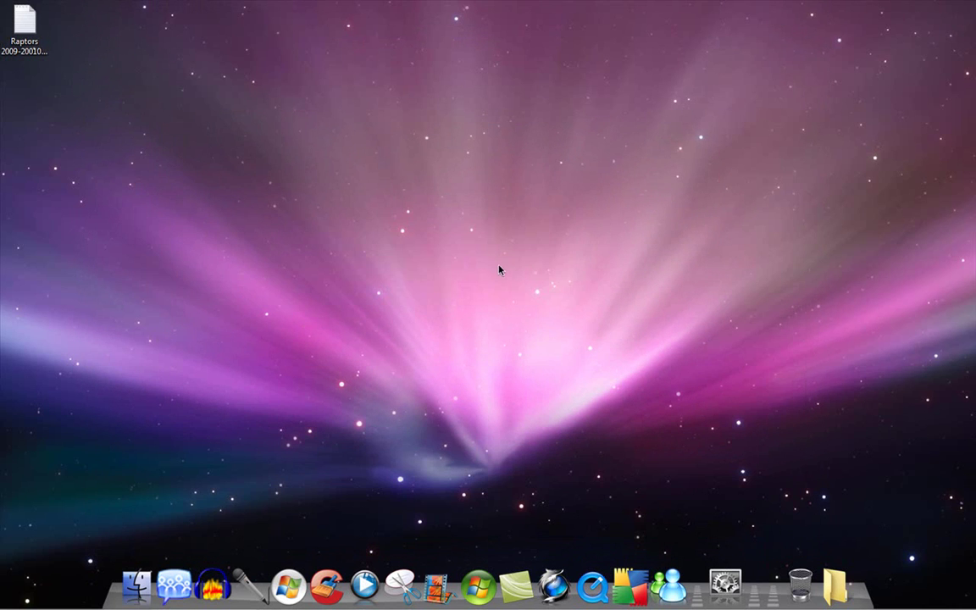